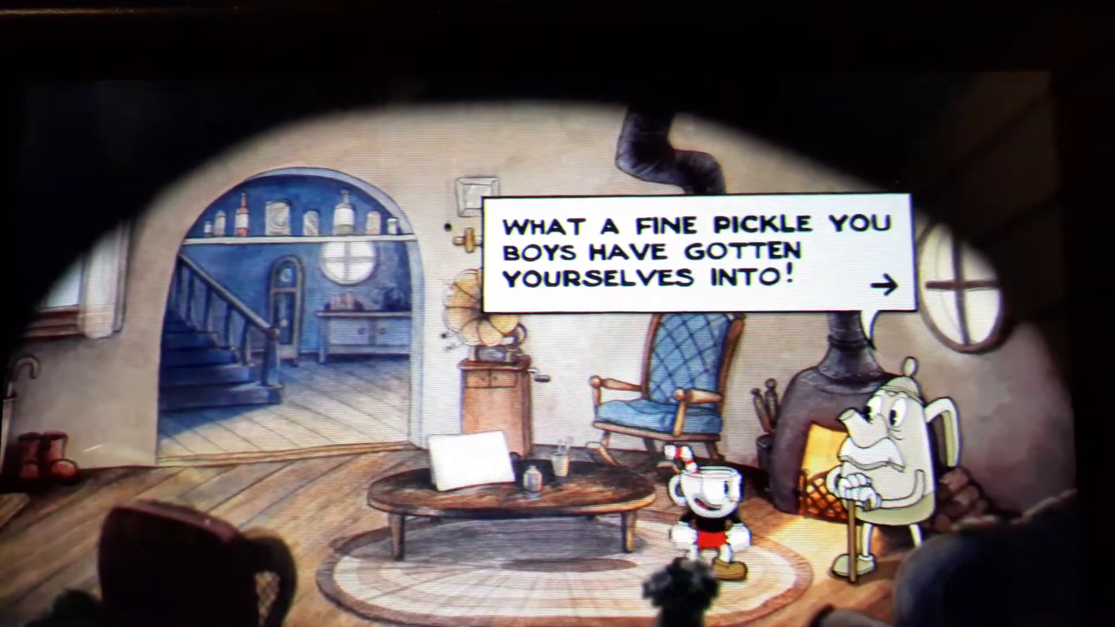
# Advance Elder Kettle's dialogue past the potion offer and writing desk lines to its end
pyautogui.press('z')
pyautogui.press('z')
pyautogui.press('z')
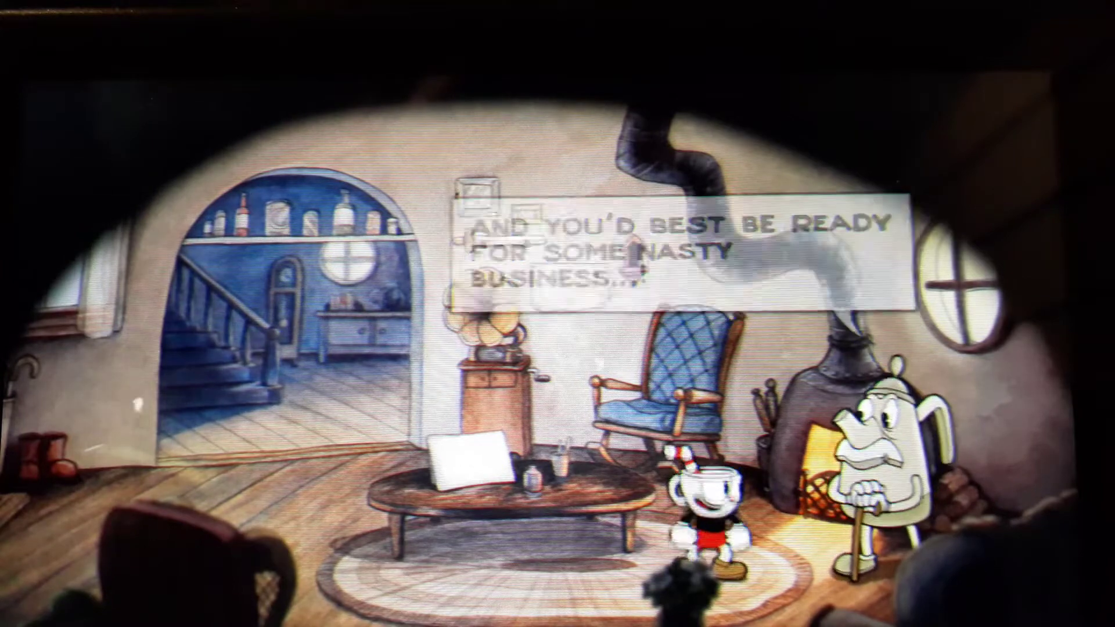
pyautogui.press('z')
pyautogui.press('z')
pyautogui.press('z')
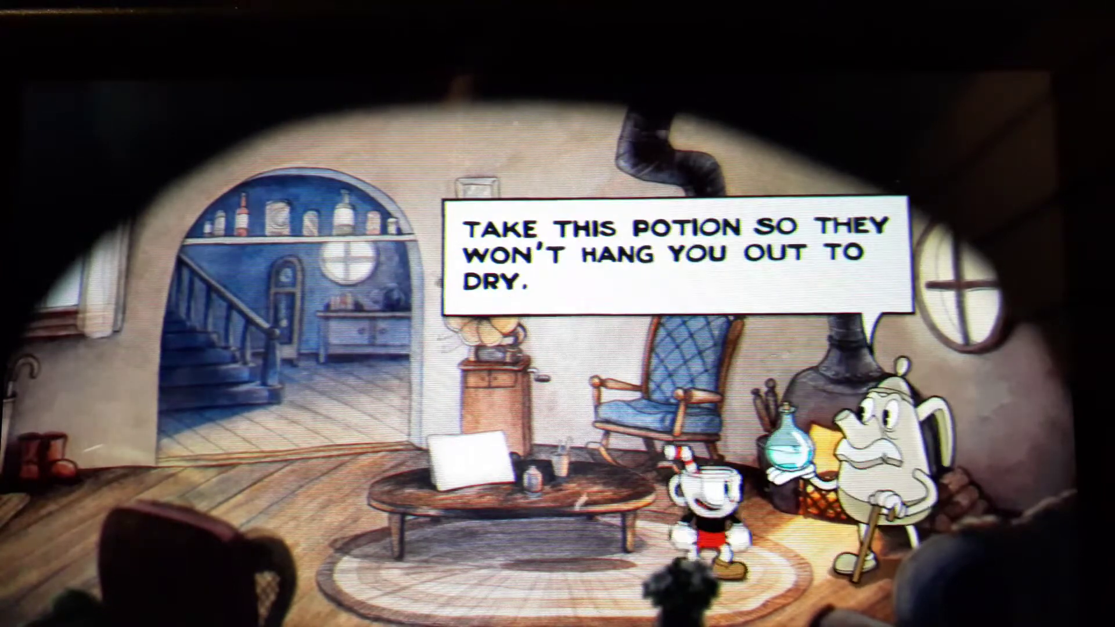
pyautogui.press('z')
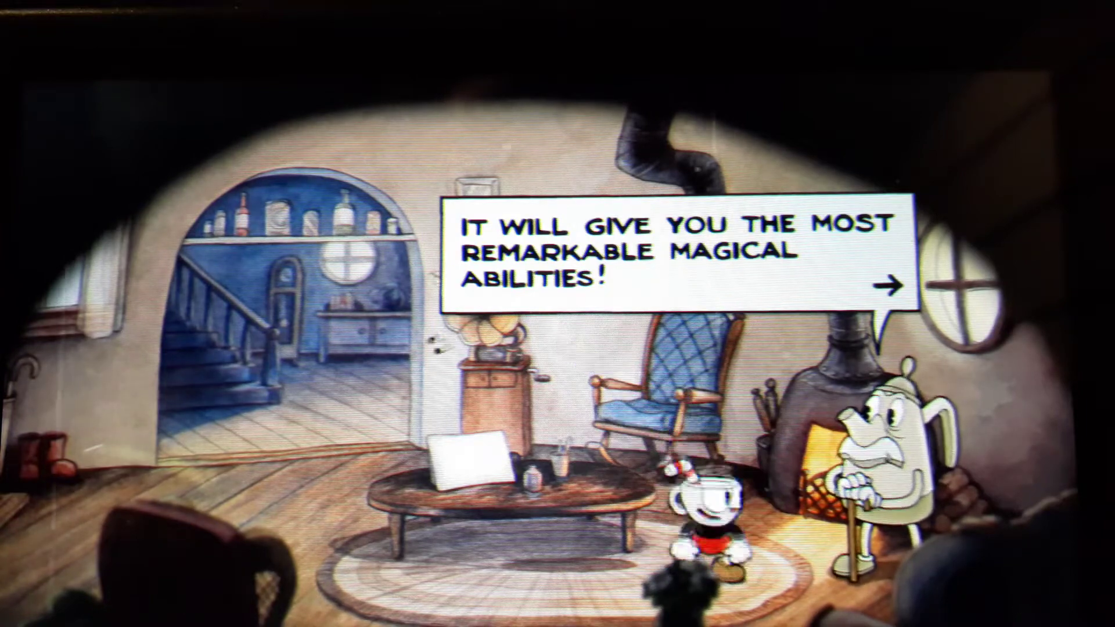
pyautogui.press('z')
pyautogui.press('z')
pyautogui.press('z')
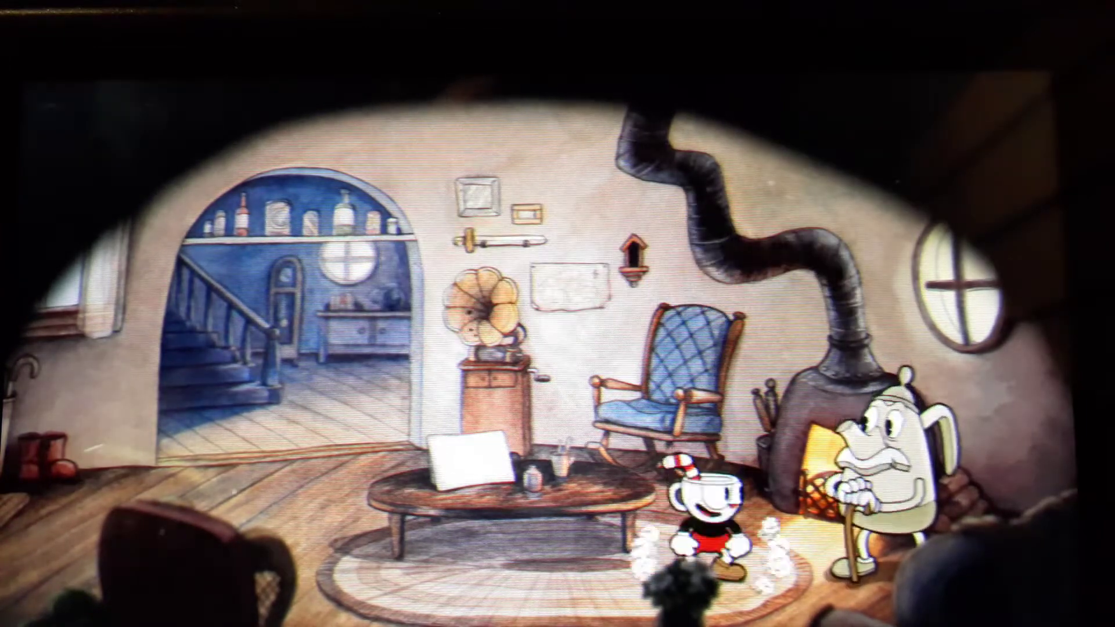
pyautogui.press('z')
# Walk Cuphead out of the cottage, down the path, across the bridge into Forest Follies
pyautogui.press('Left')
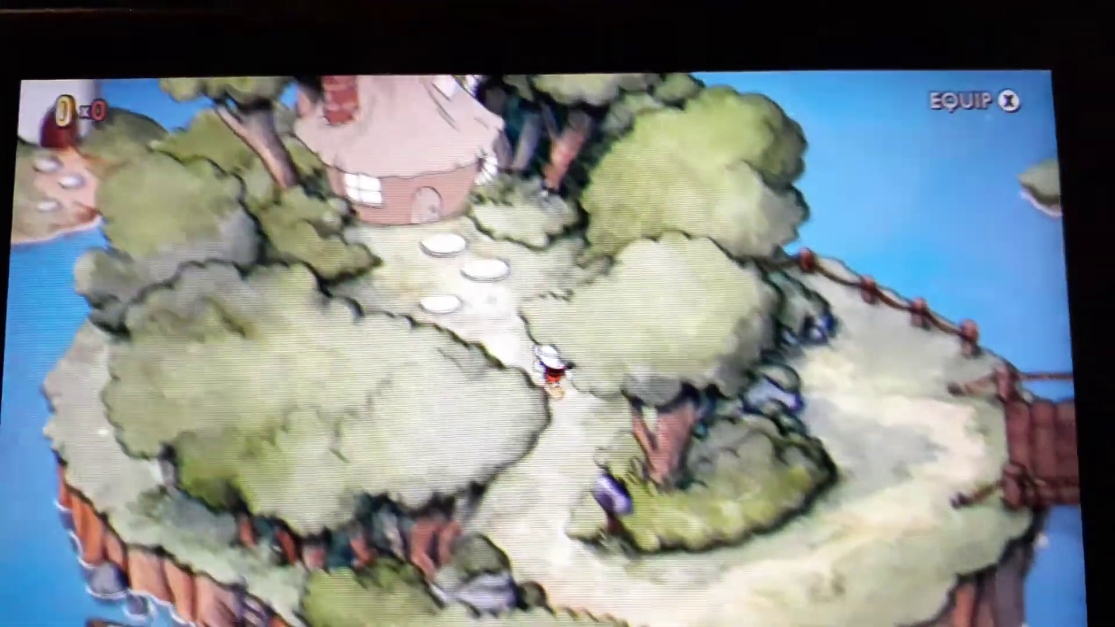
pyautogui.press('Down')
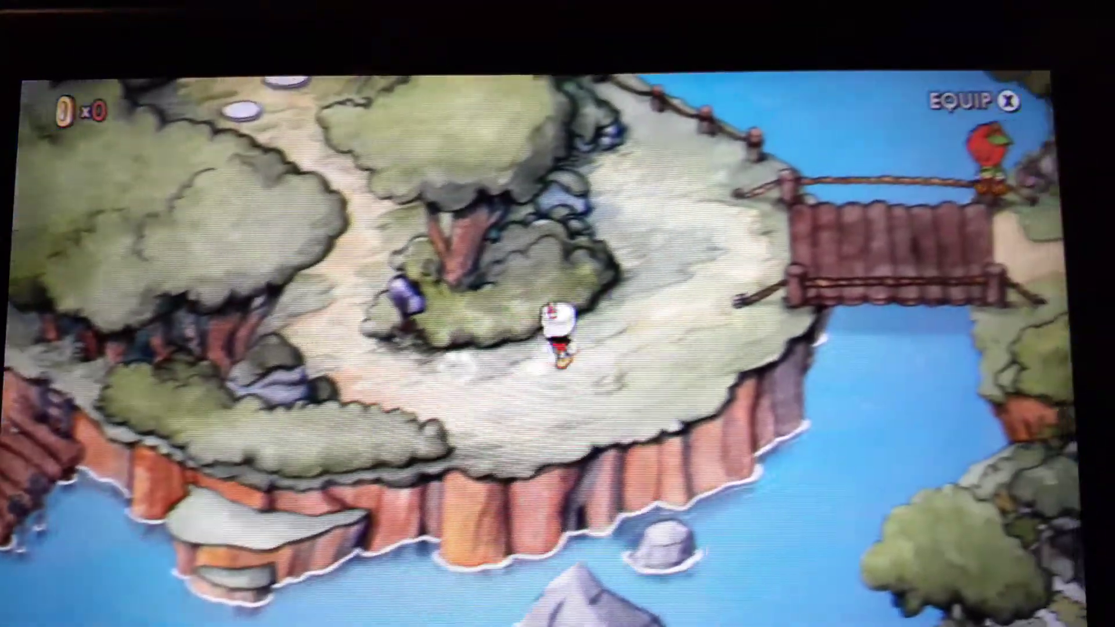
pyautogui.press('Right')
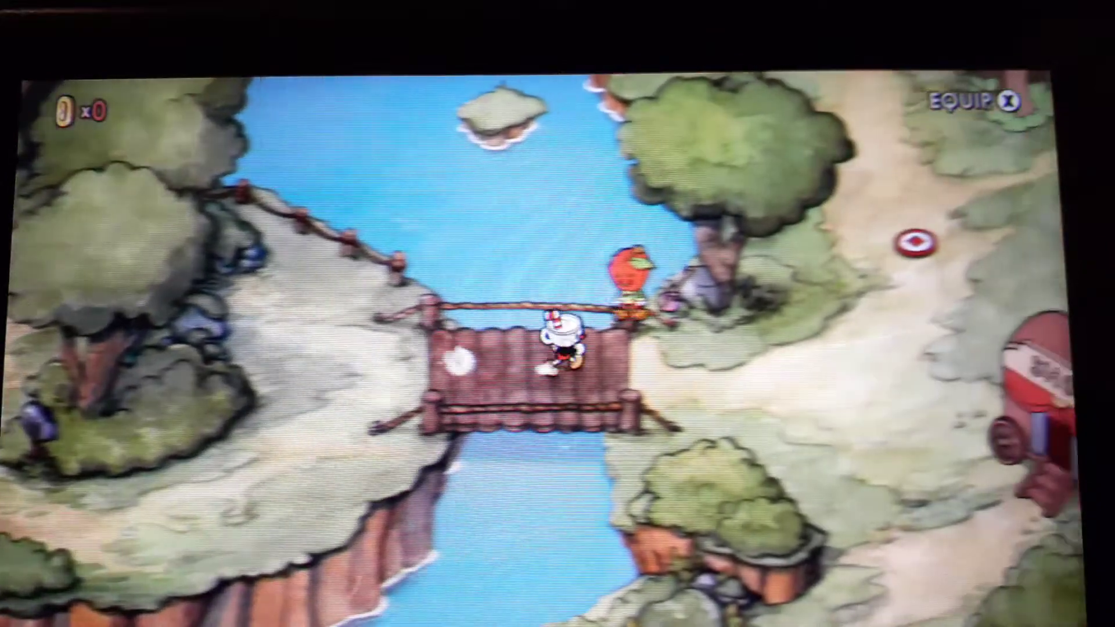
pyautogui.press('Right')
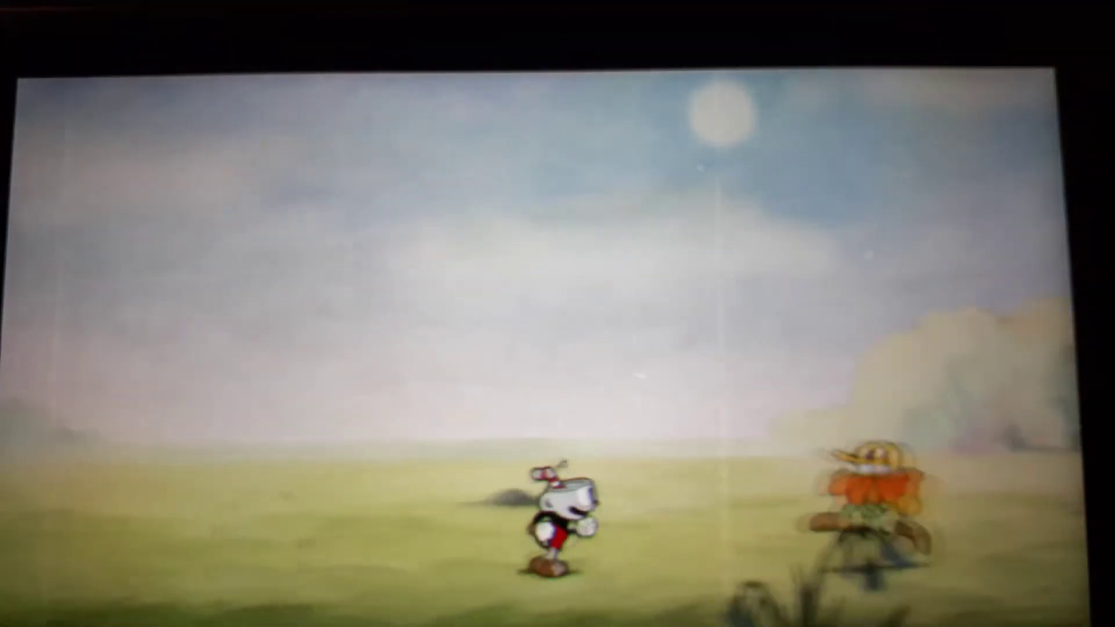
# Run right through Forest Follies, jumping and shooting at the orange-haired and flying enemies
pyautogui.press('z')
pyautogui.press('Right')
pyautogui.press('x')
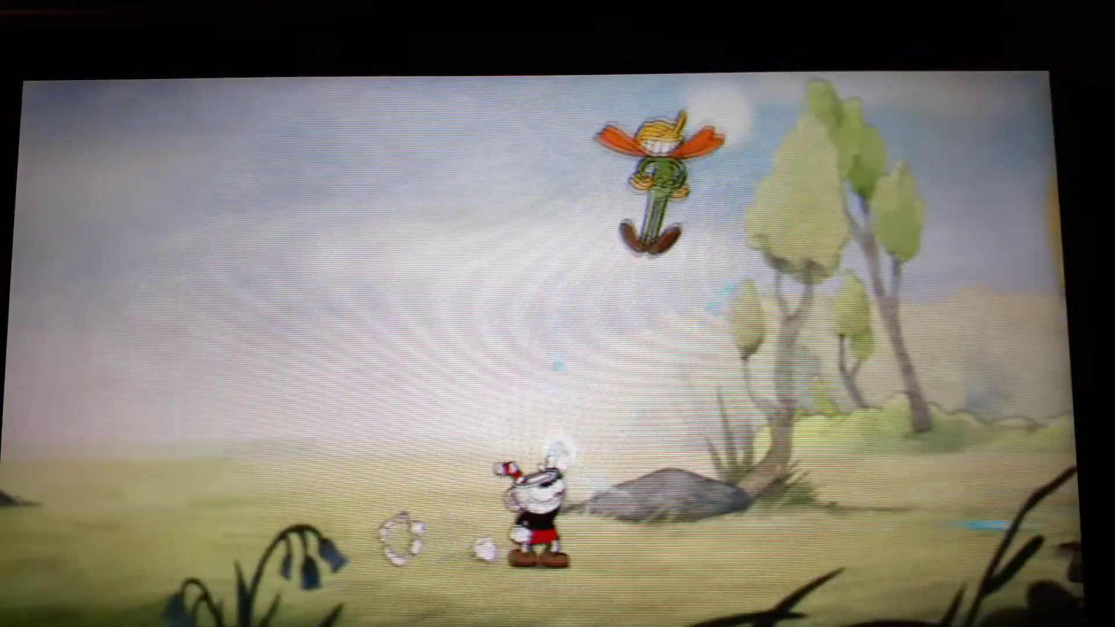
pyautogui.press('Right')
pyautogui.press('Up')
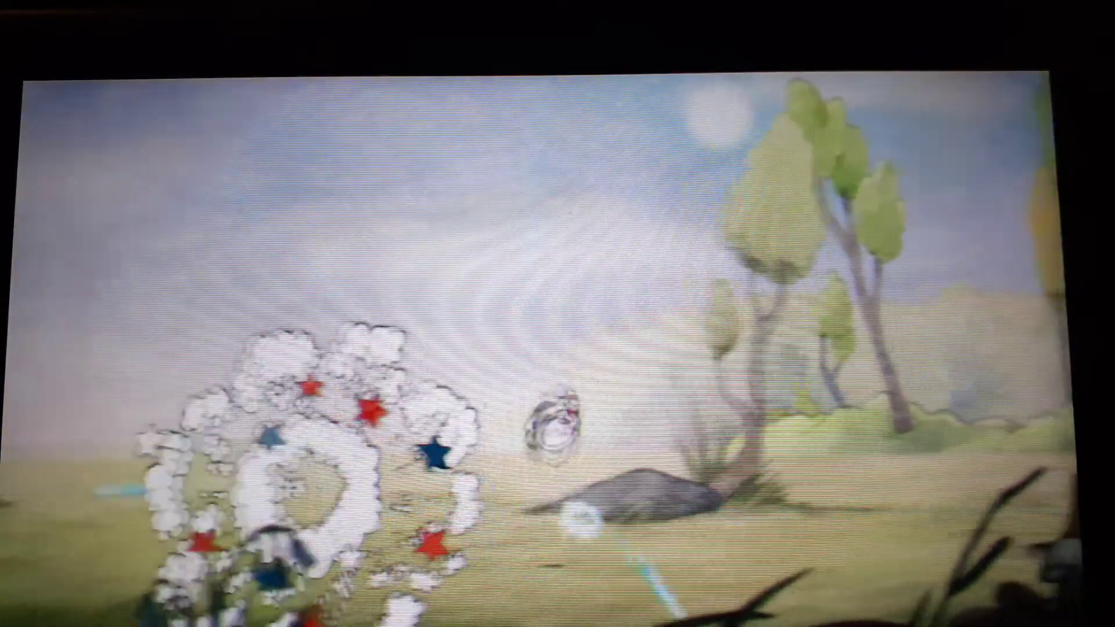